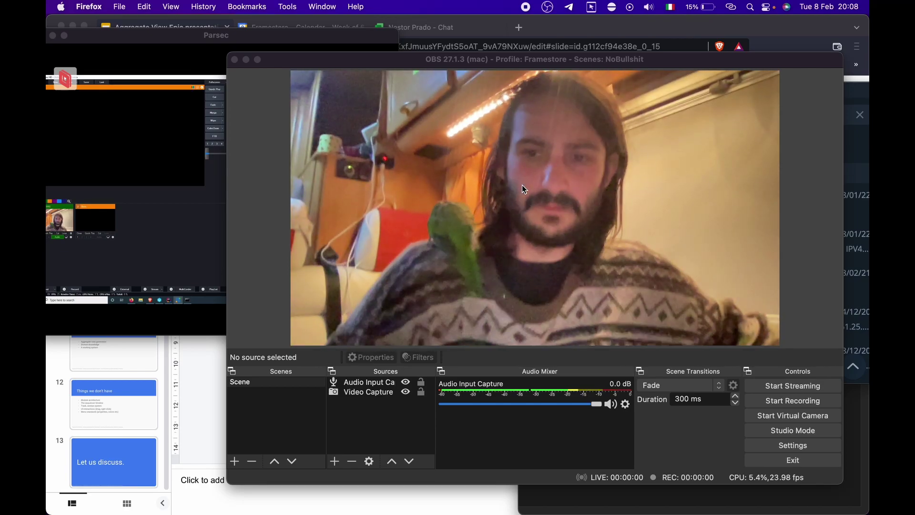
# Bring the Parsec window forward and enlarge it to see the remote vMix view
pyautogui.click(119, 246)
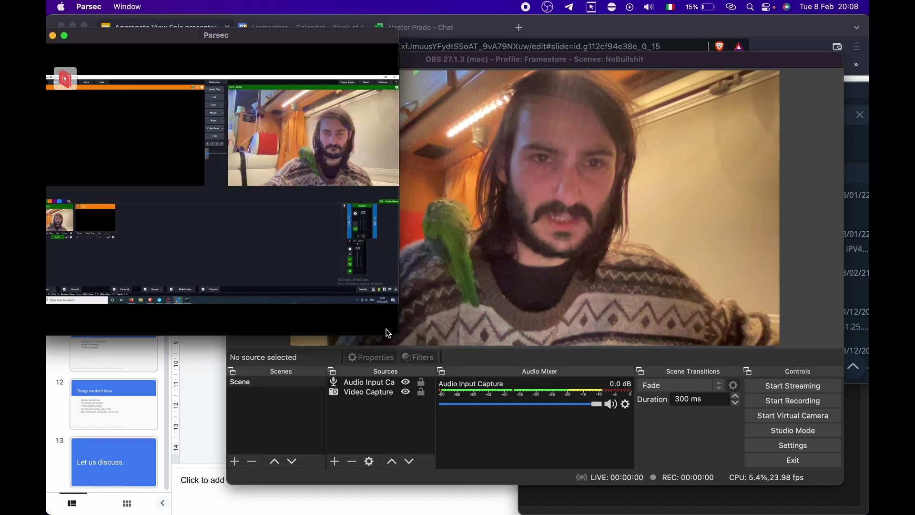
pyautogui.moveTo(398, 334); pyautogui.dragTo(602, 462)
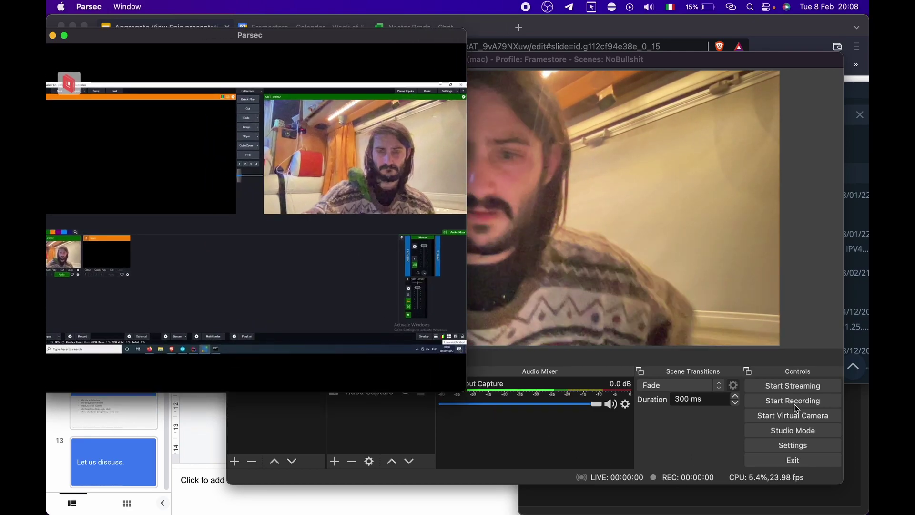
# Set the custom FFmpeg recording's video encoder to h264_videotoolbox and save the settings
pyautogui.click(751, 418)
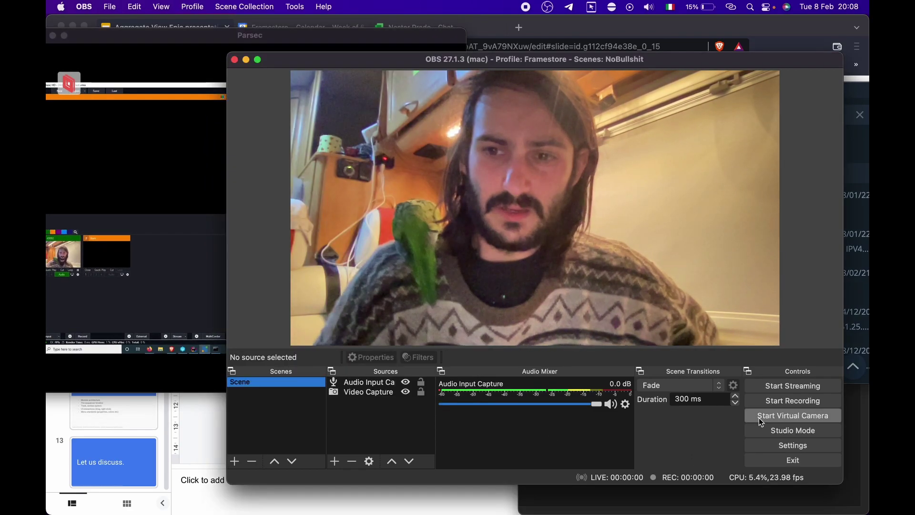
pyautogui.click(789, 446)
pyautogui.click(295, 166)
pyautogui.click(297, 139)
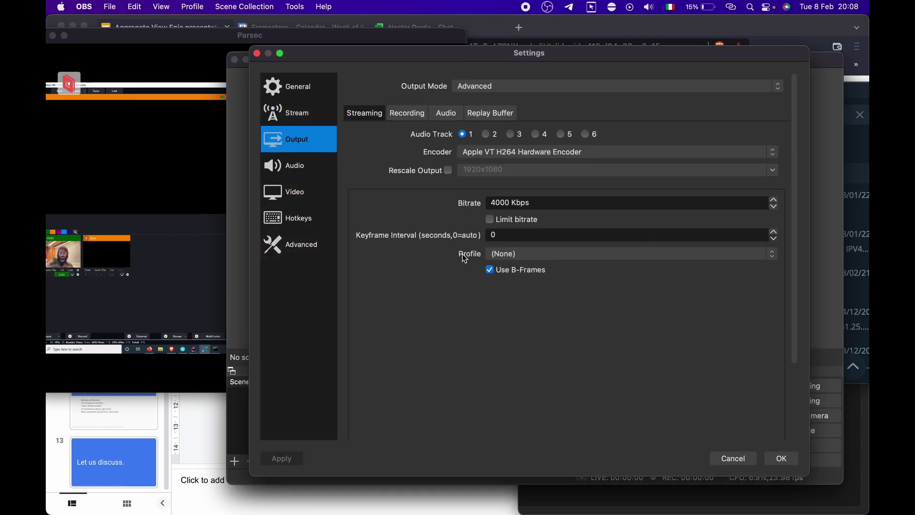
pyautogui.click(405, 118)
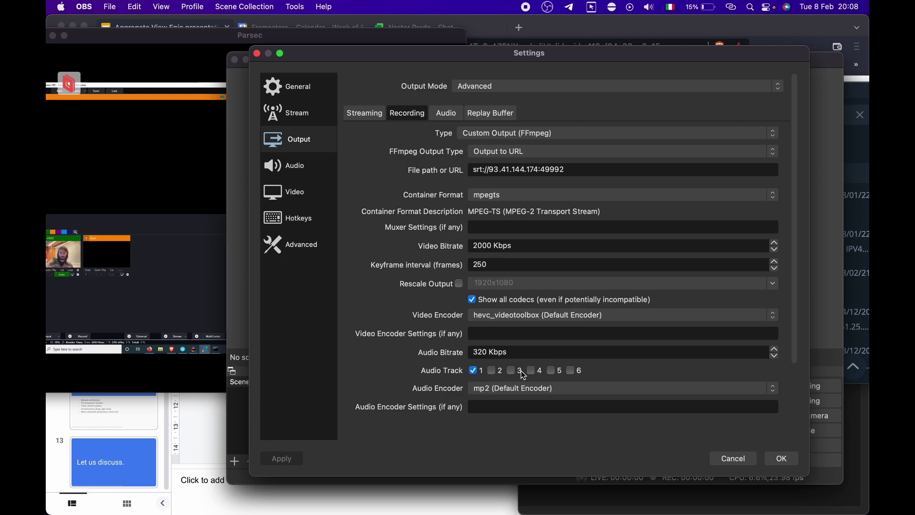
pyautogui.click(525, 312)
pyautogui.click(517, 262)
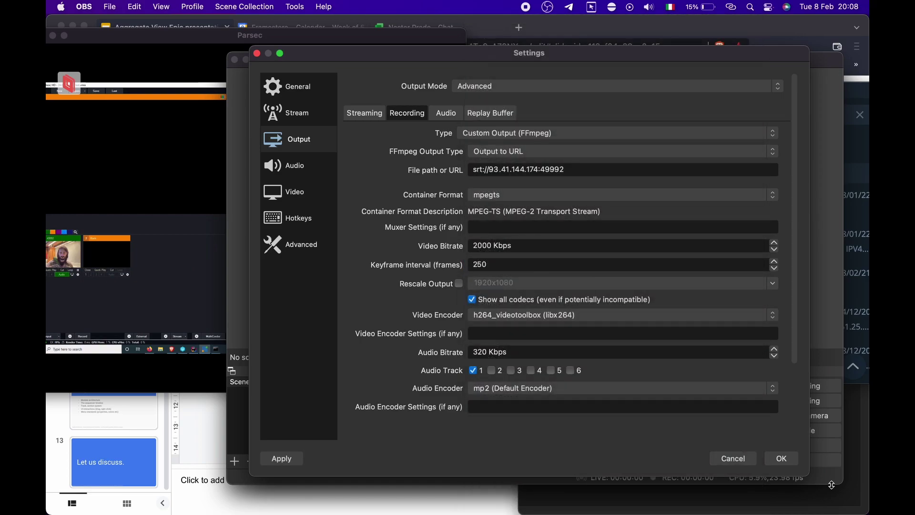
pyautogui.click(781, 457)
# Record to the SRT address, check the vMix feed in Parsec, then stop recording
pyautogui.click(792, 402)
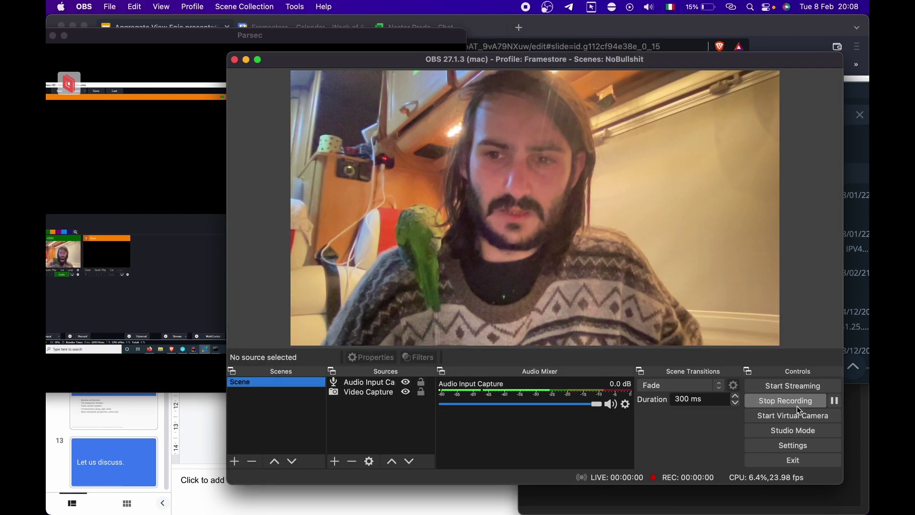
pyautogui.click(202, 273)
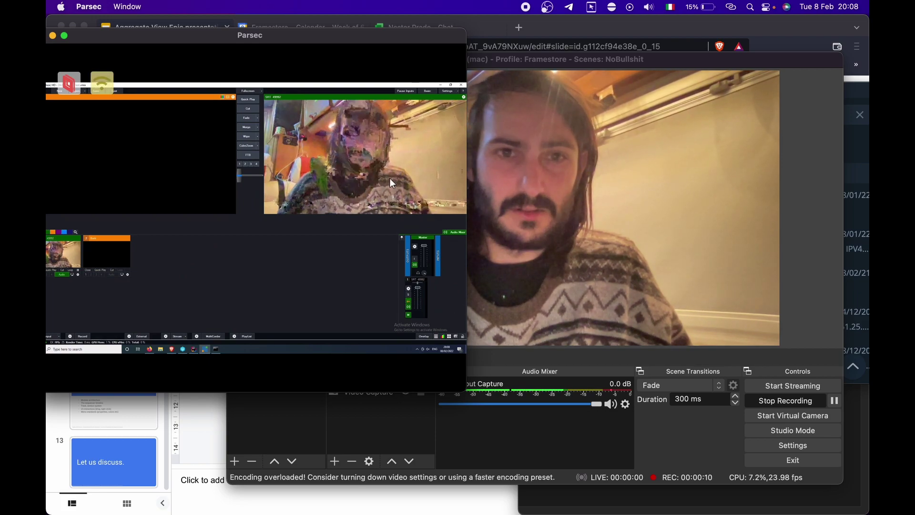
pyautogui.click(794, 401)
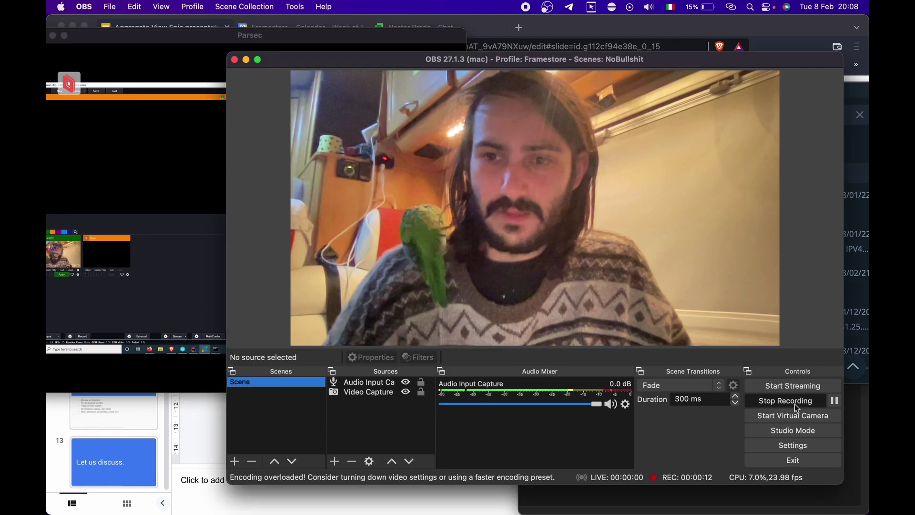
# Open and close Settings, then use the recording control in the main window
pyautogui.click(799, 446)
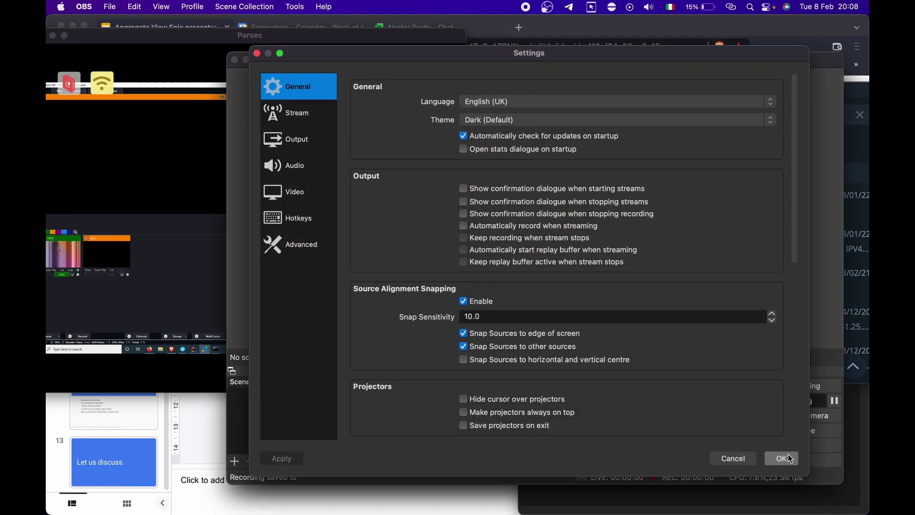
pyautogui.click(743, 457)
pyautogui.click(776, 404)
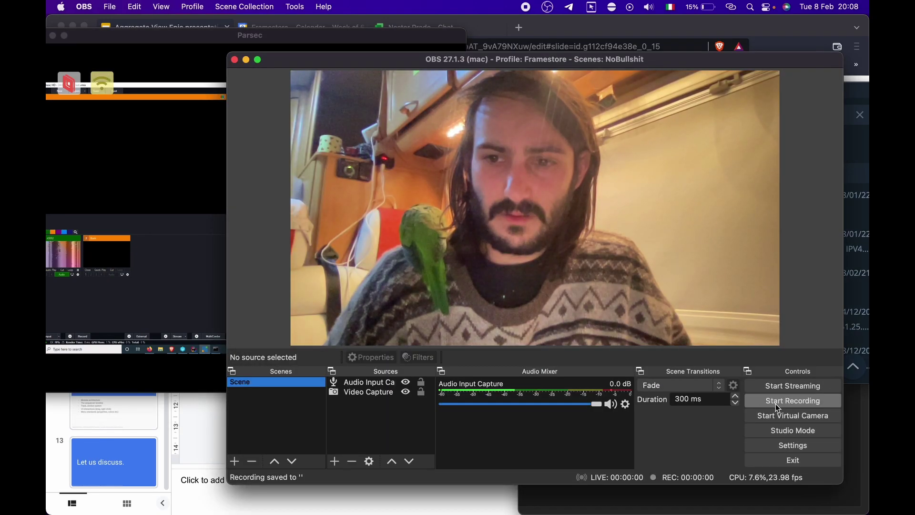
# Switch the Recording output's video encoder to hevc_videotoolbox and save the settings
pyautogui.click(778, 448)
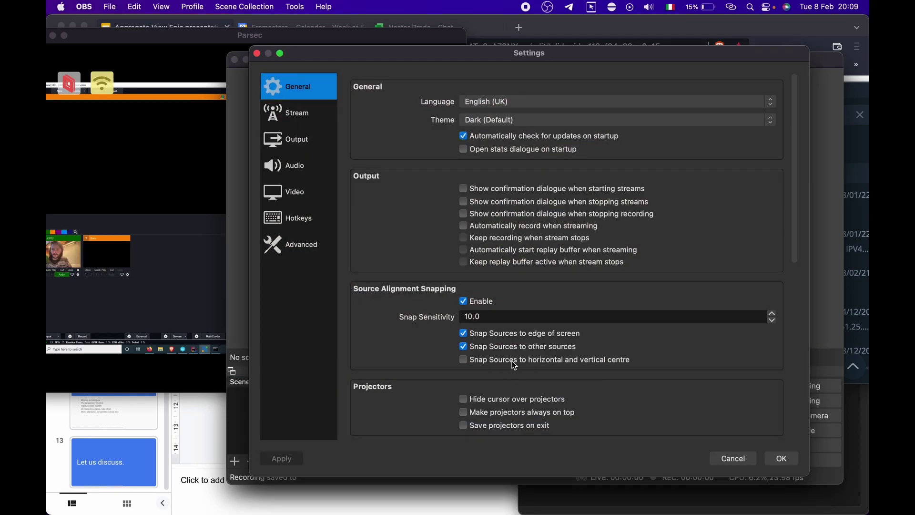
pyautogui.click(293, 165)
pyautogui.click(299, 143)
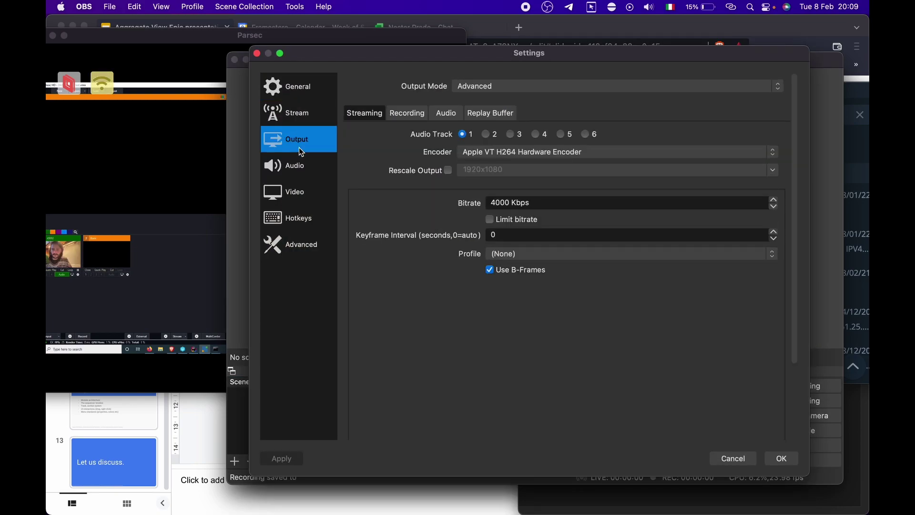
pyautogui.click(404, 118)
pyautogui.click(519, 315)
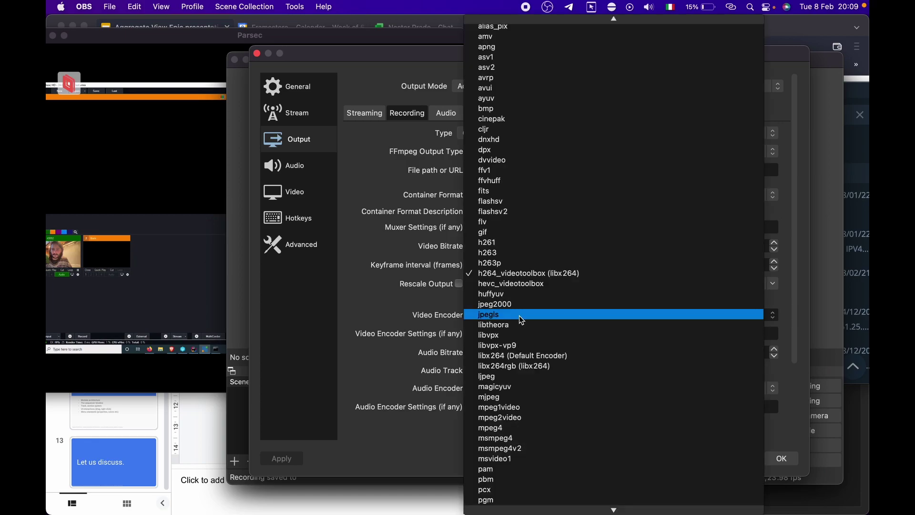
pyautogui.click(517, 288)
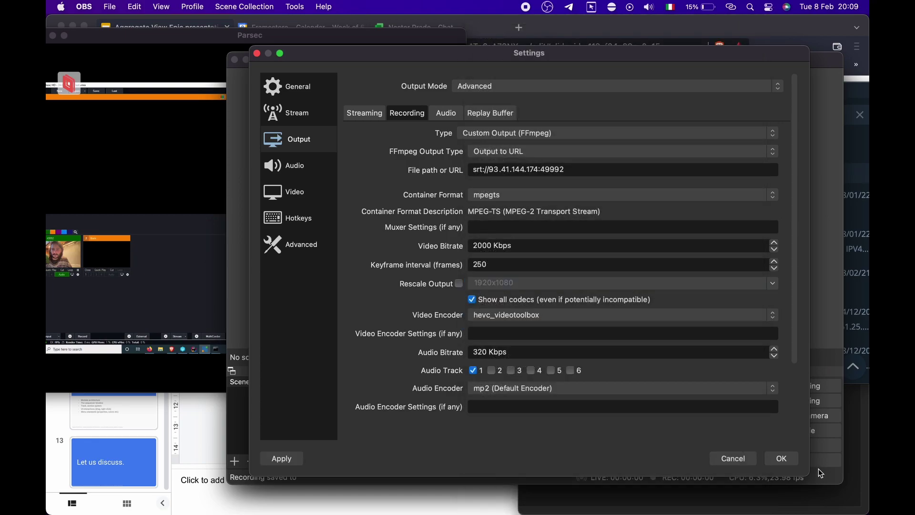
pyautogui.click(780, 459)
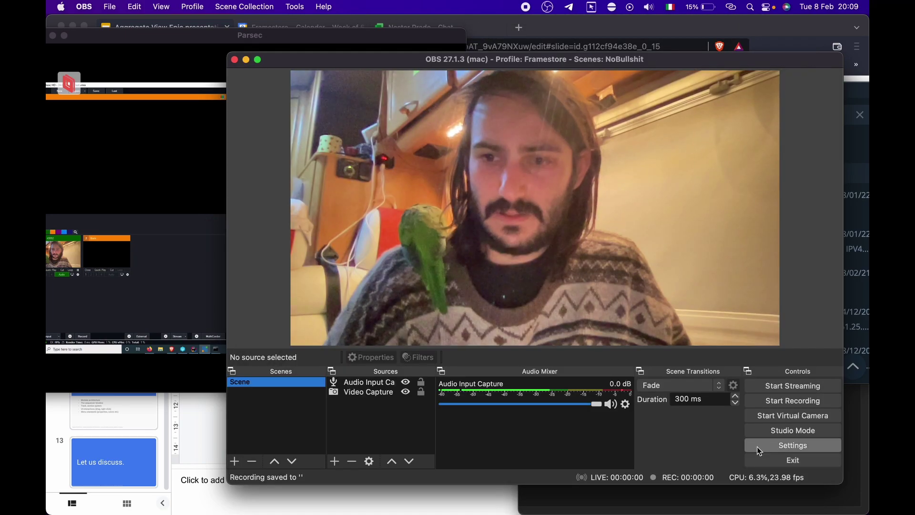
# Start the HEVC SRT recording and enlarge Parsec to inspect the vMix feed
pyautogui.click(779, 405)
pyautogui.click(155, 292)
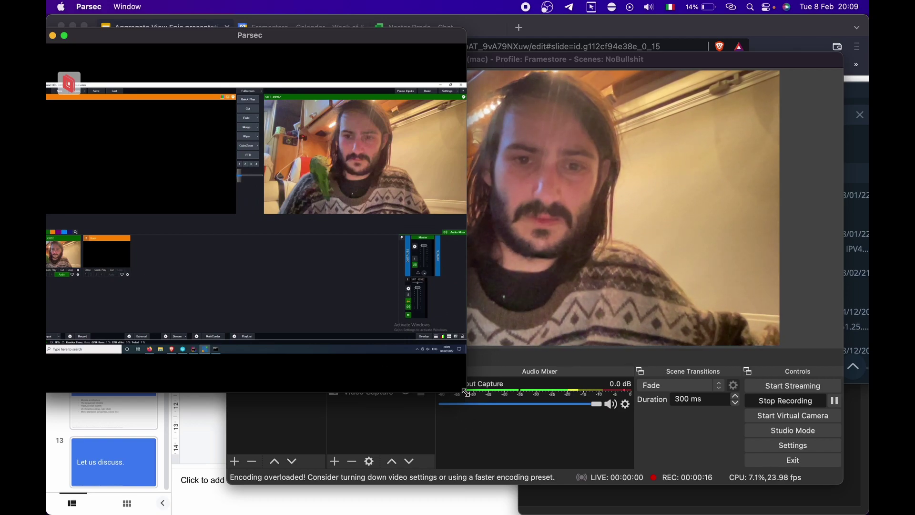
pyautogui.moveTo(466, 392)
pyautogui.mouseDown()
pyautogui.moveTo(622, 402)
pyautogui.moveTo(611, 412)
pyautogui.mouseUp()
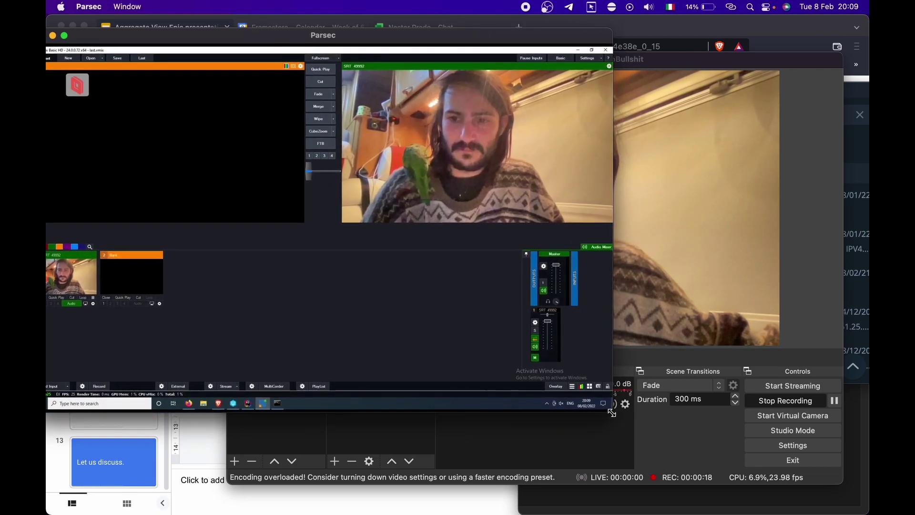
# Switch between OBS and Parsec, shrinking and re-enlarging Parsec to recheck vMix
pyautogui.click(680, 440)
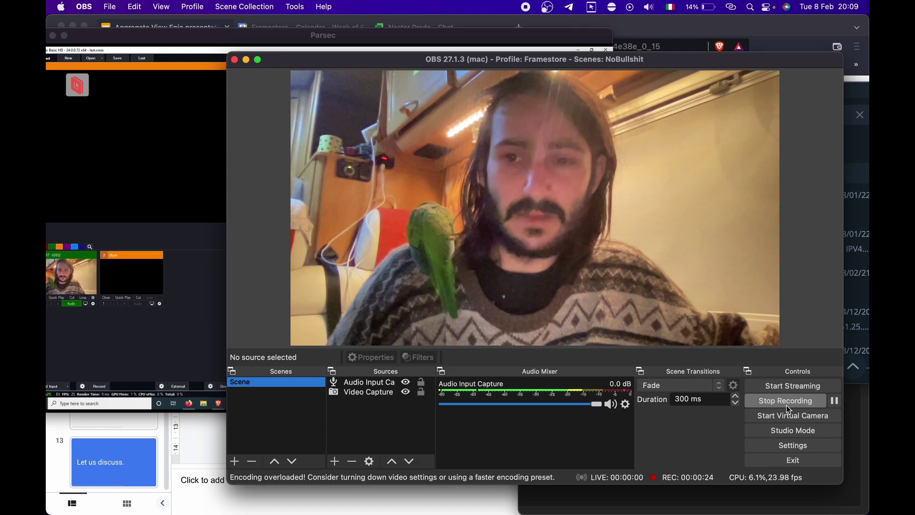
pyautogui.click(200, 344)
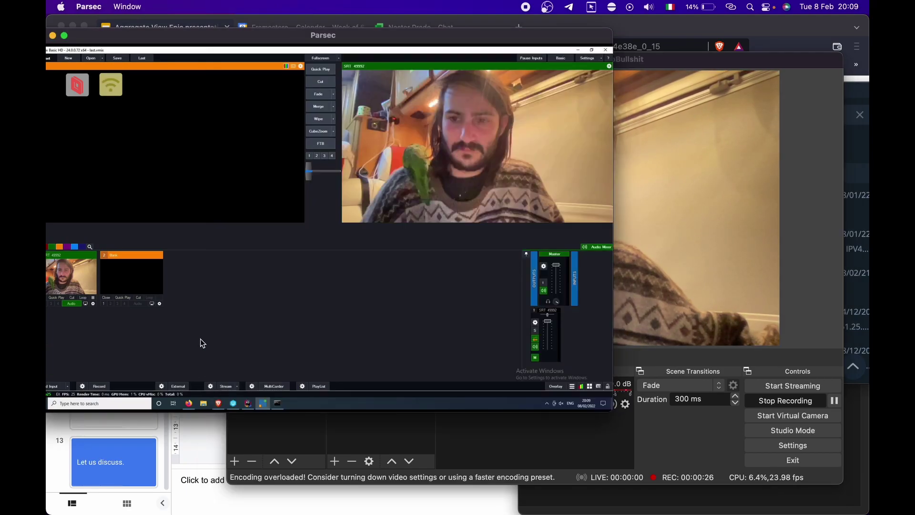
pyautogui.moveTo(612, 414); pyautogui.dragTo(383, 405)
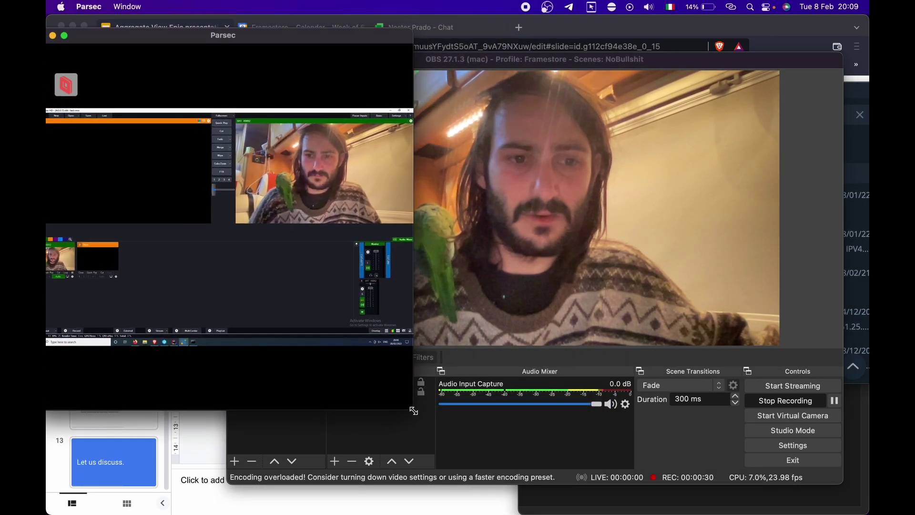
pyautogui.moveTo(383, 405); pyautogui.dragTo(482, 486)
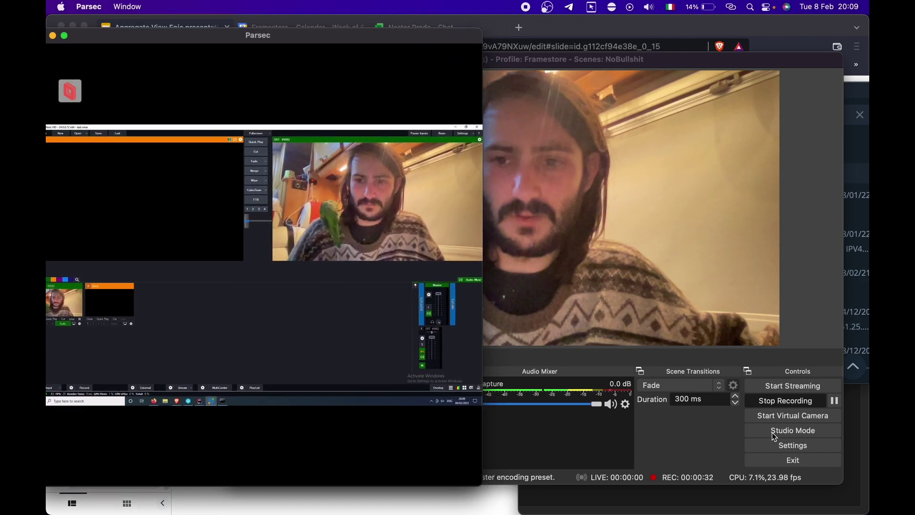